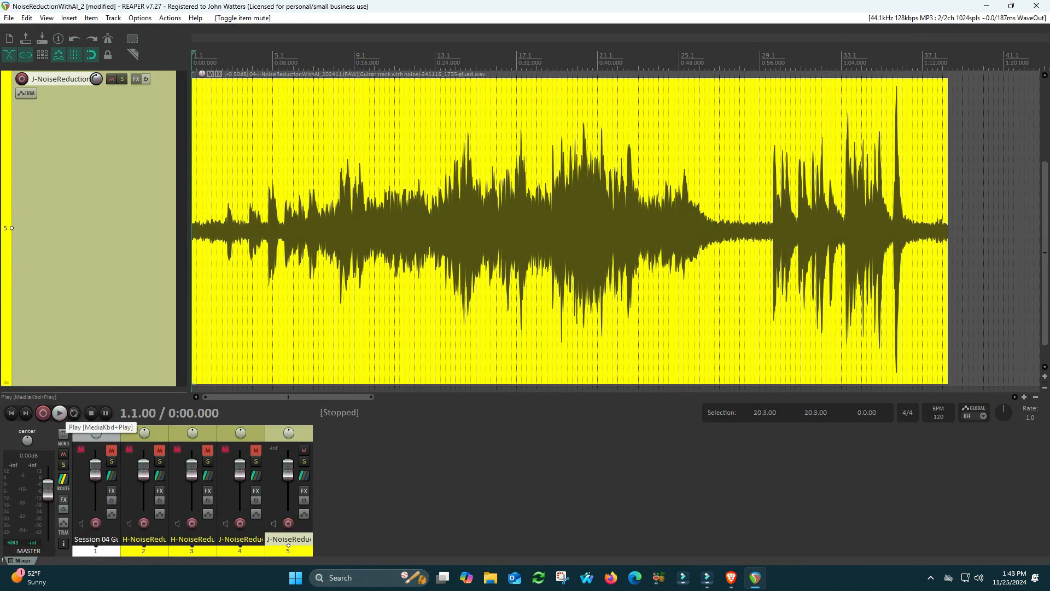
Listen to the noisy guitar recording on track 5 from the start and again from 0:56.500.
click(59, 413)
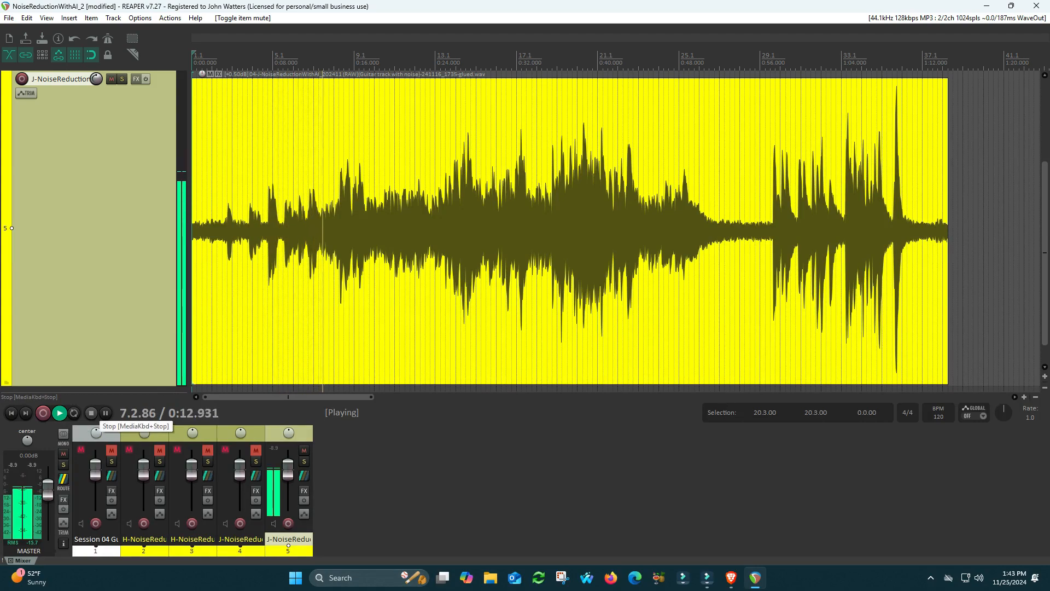
click(91, 412)
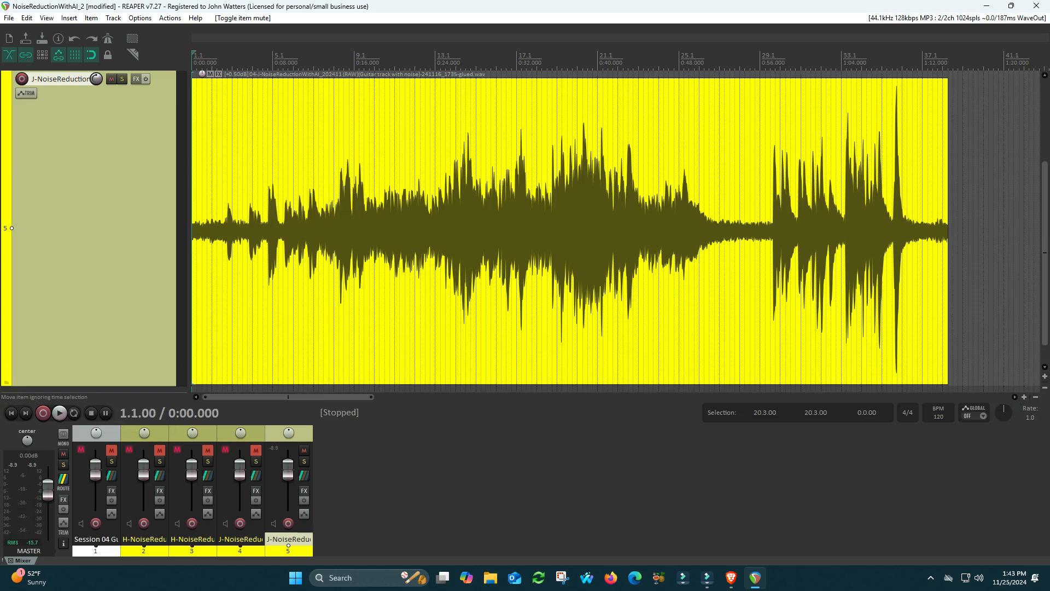
click(765, 238)
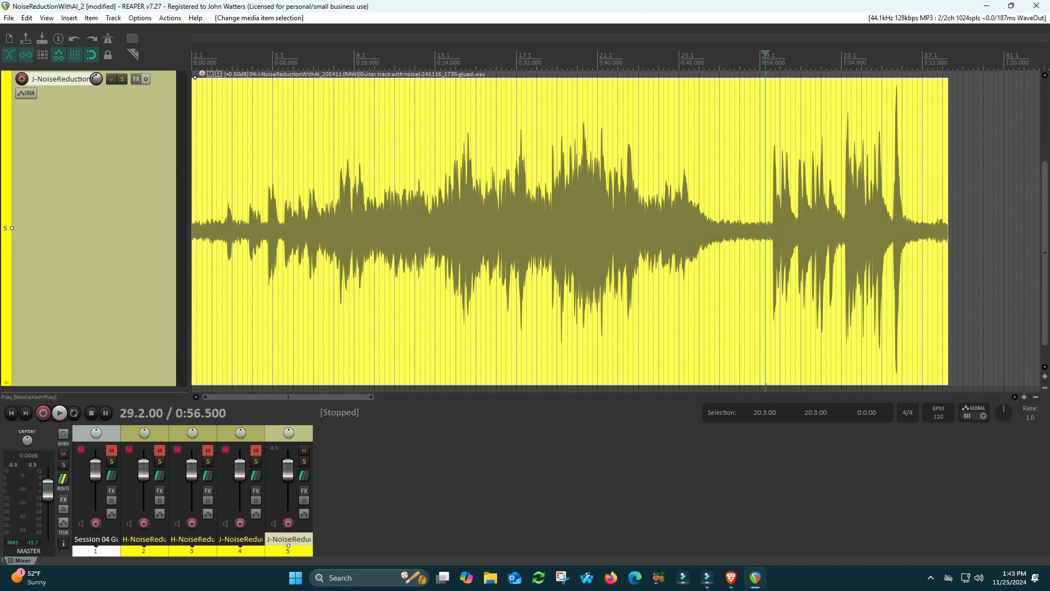
click(59, 413)
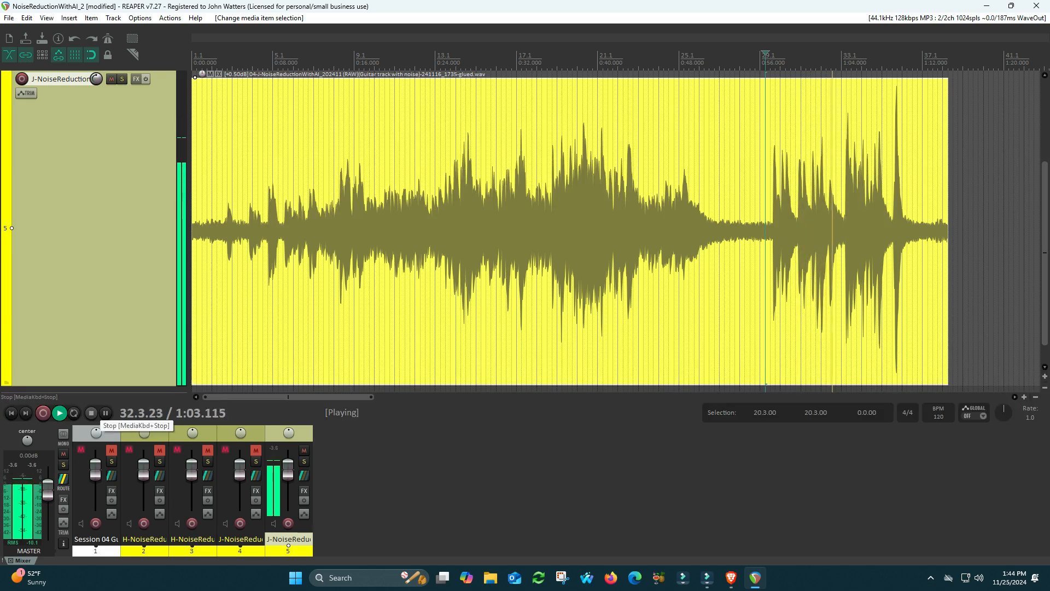
click(91, 413)
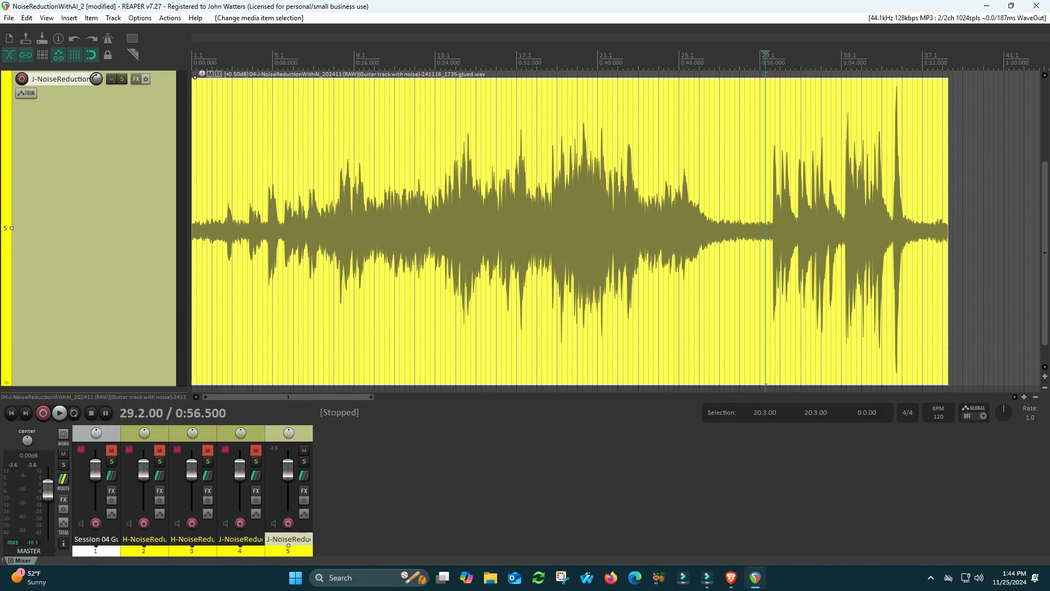
Export the noisy guitar track to the desktop as MP3 file J-NoiseReductionWithAI_202411 (RAW)(Guitar track with noise)(best takes).
click(9, 18)
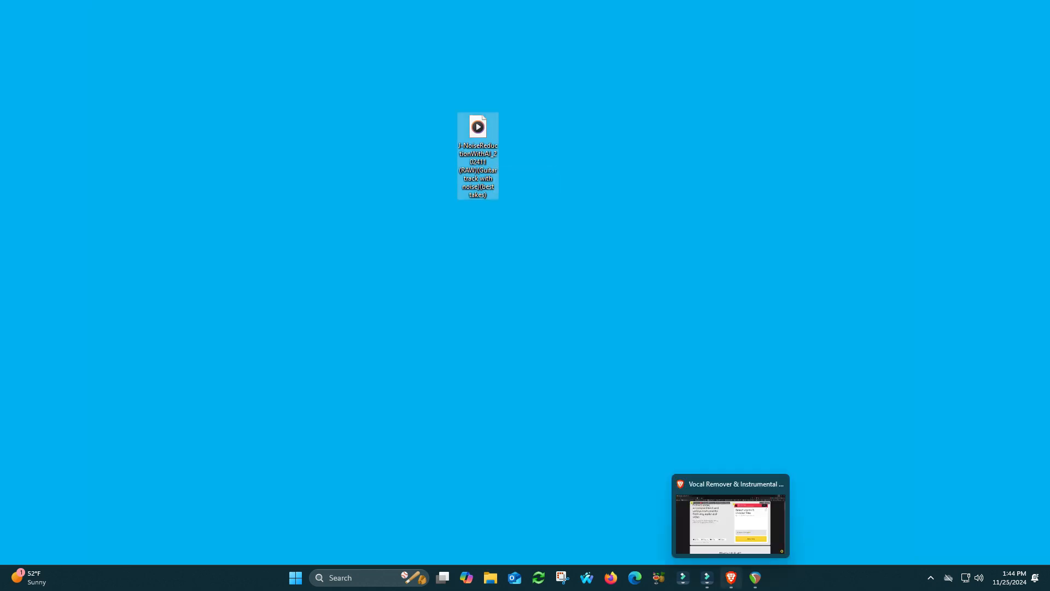
Switch to LALAL.AI in the browser and upload the J-NoiseReductionWithAI_202411 (RAW) MP3 from the desktop for Acoustic guitar stem separation.
click(731, 578)
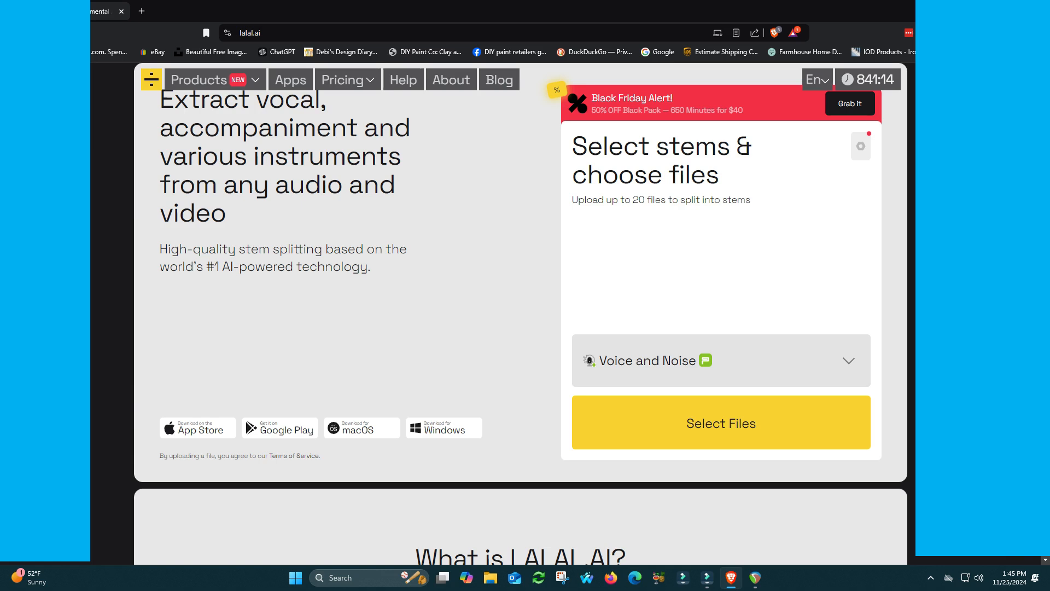
mouse_move(867, 80)
click(847, 352)
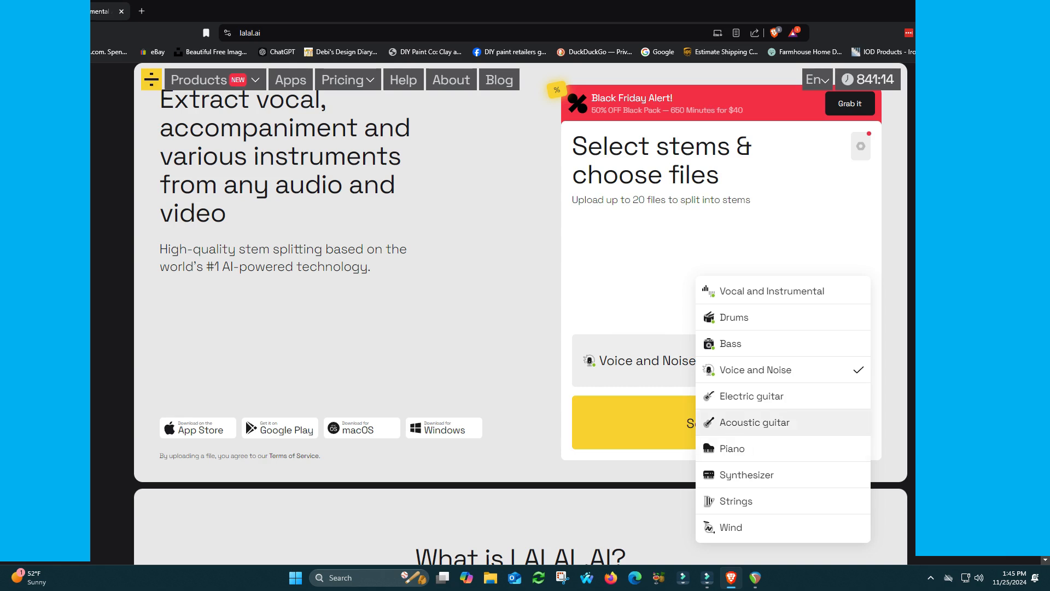
click(777, 422)
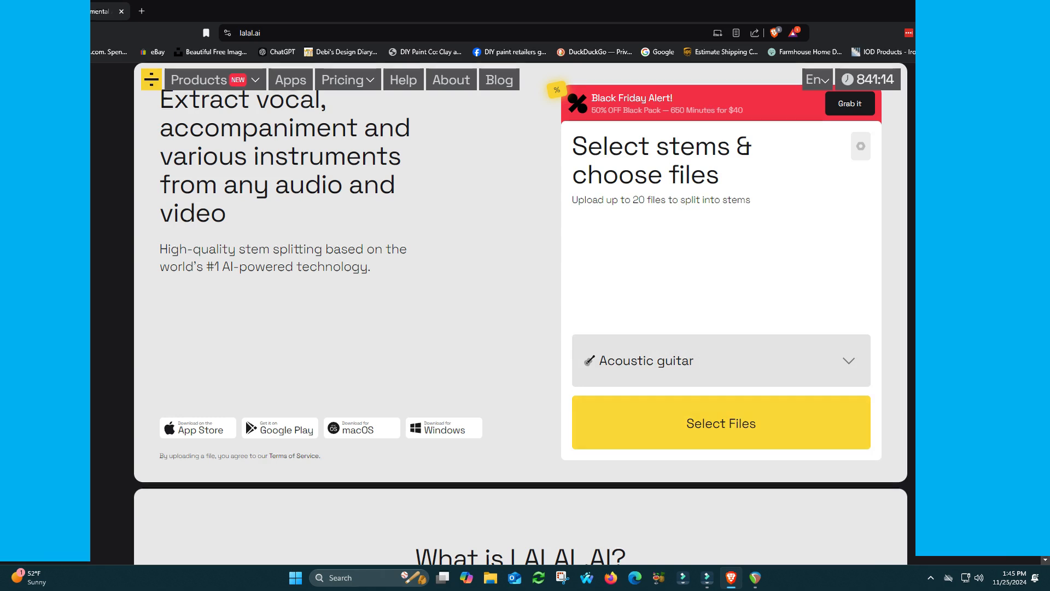
click(777, 422)
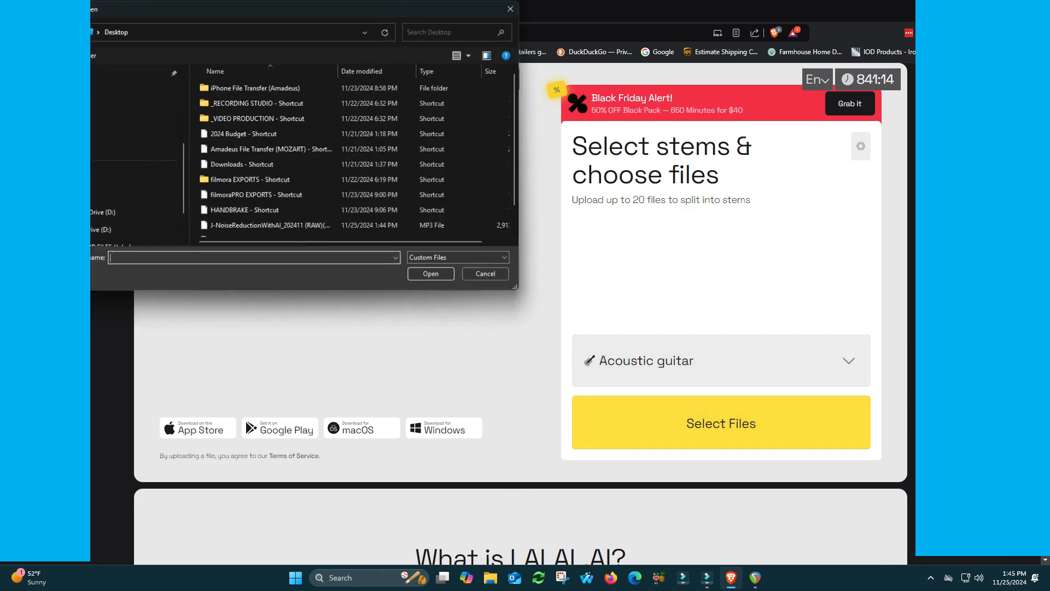
click(271, 226)
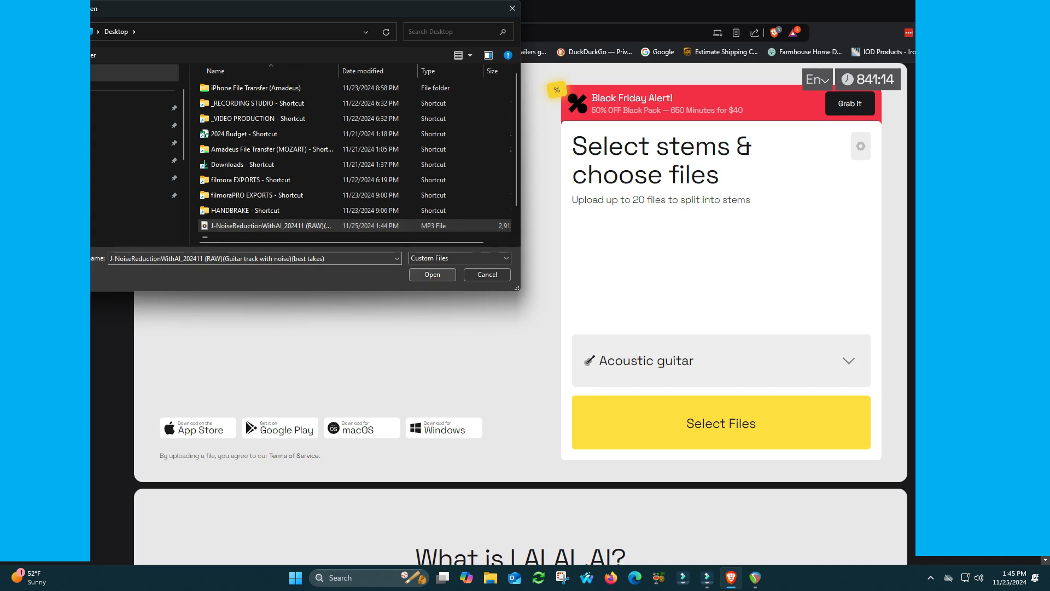
click(432, 274)
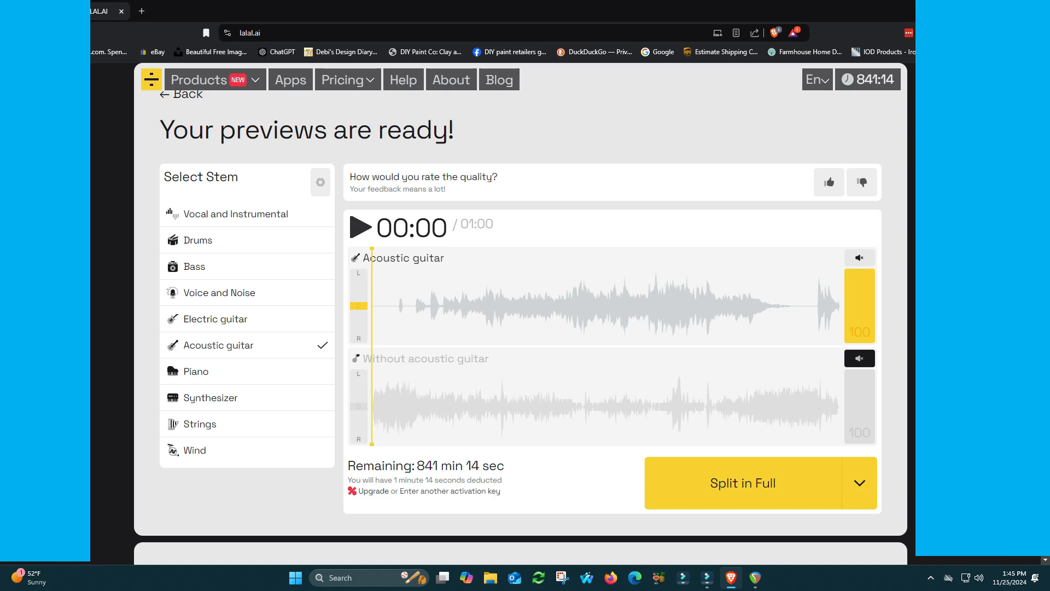
Play about ten seconds of the acoustic guitar preview and split the file in full.
click(361, 226)
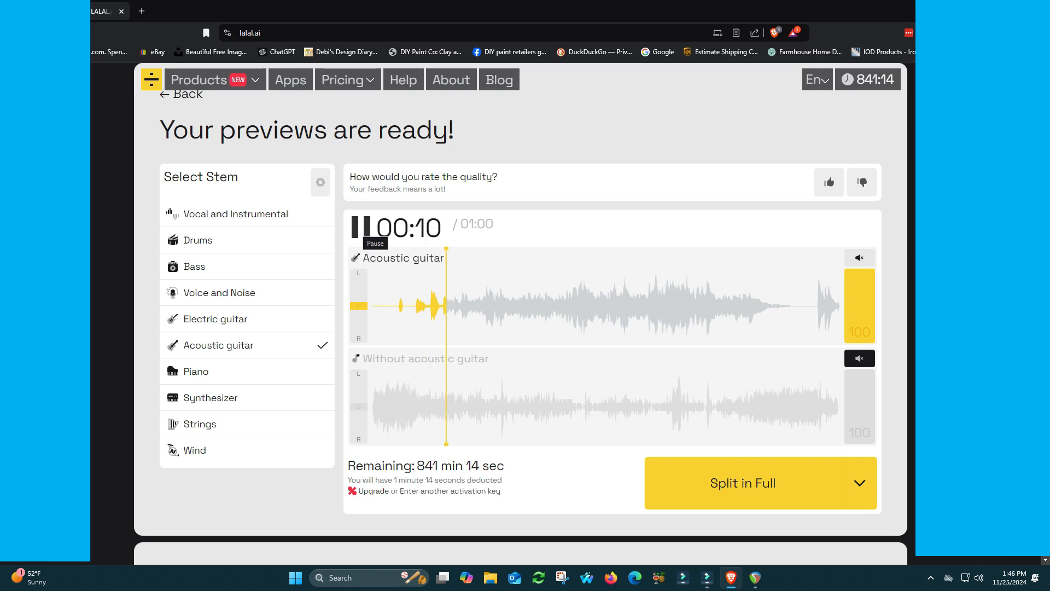
click(360, 227)
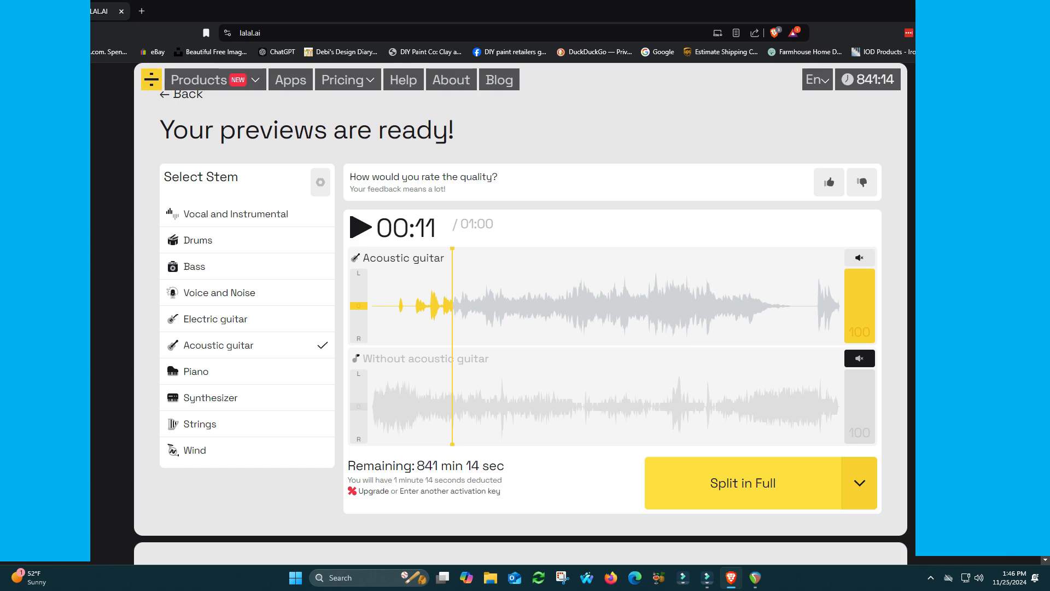
click(742, 483)
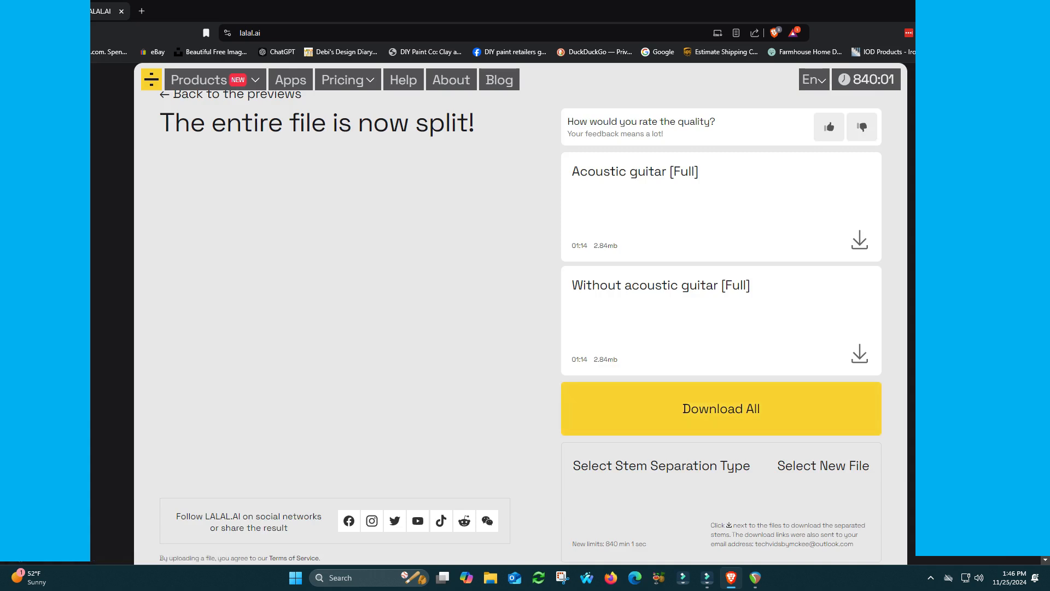
Download all separated stems as a zip archive to the desktop and extract it into a folder there.
click(720, 408)
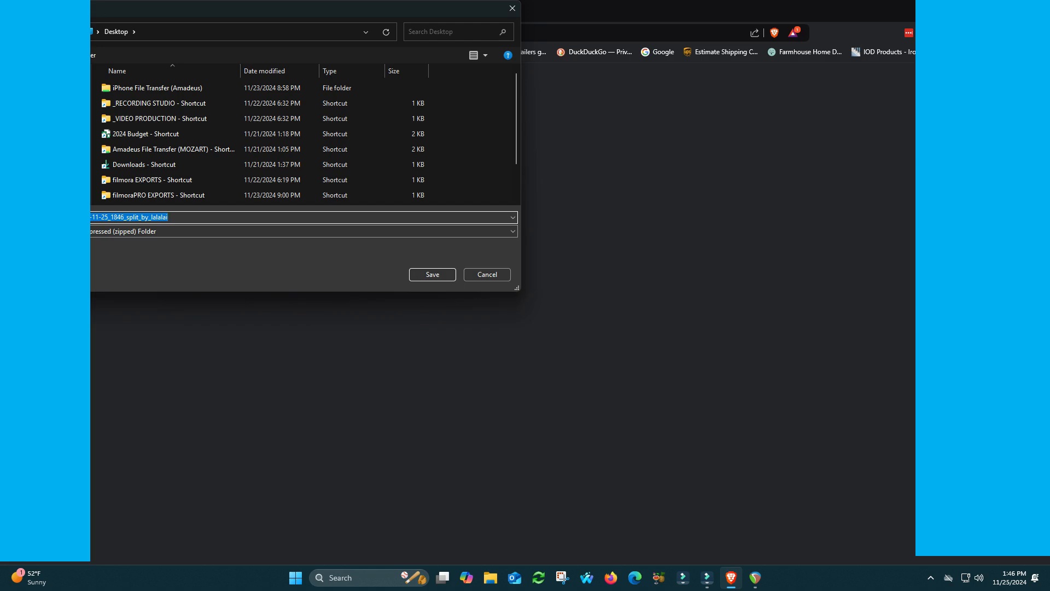
click(432, 274)
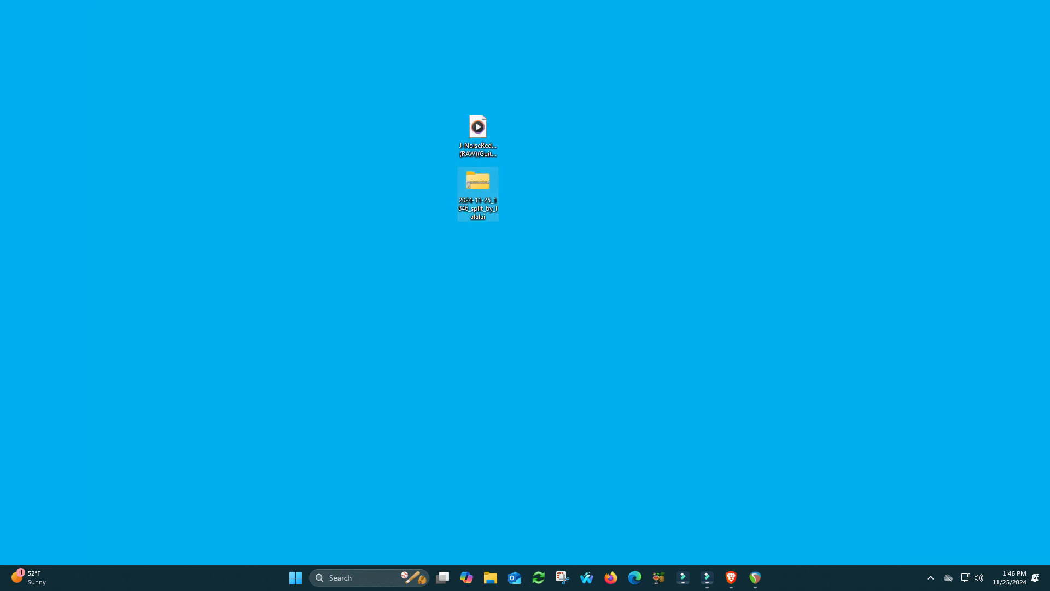
right_click(481, 182)
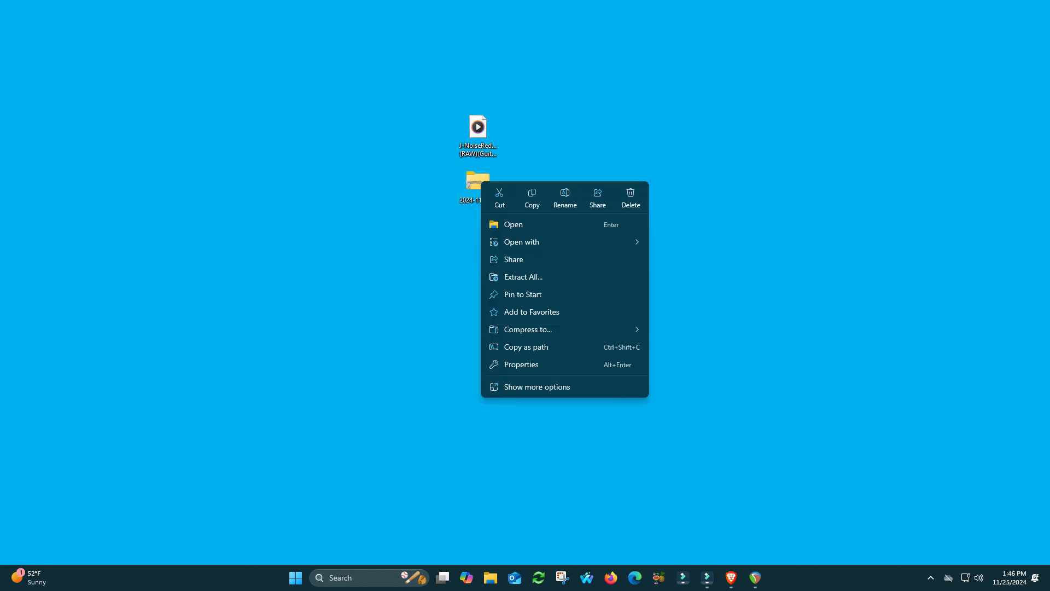
click(524, 277)
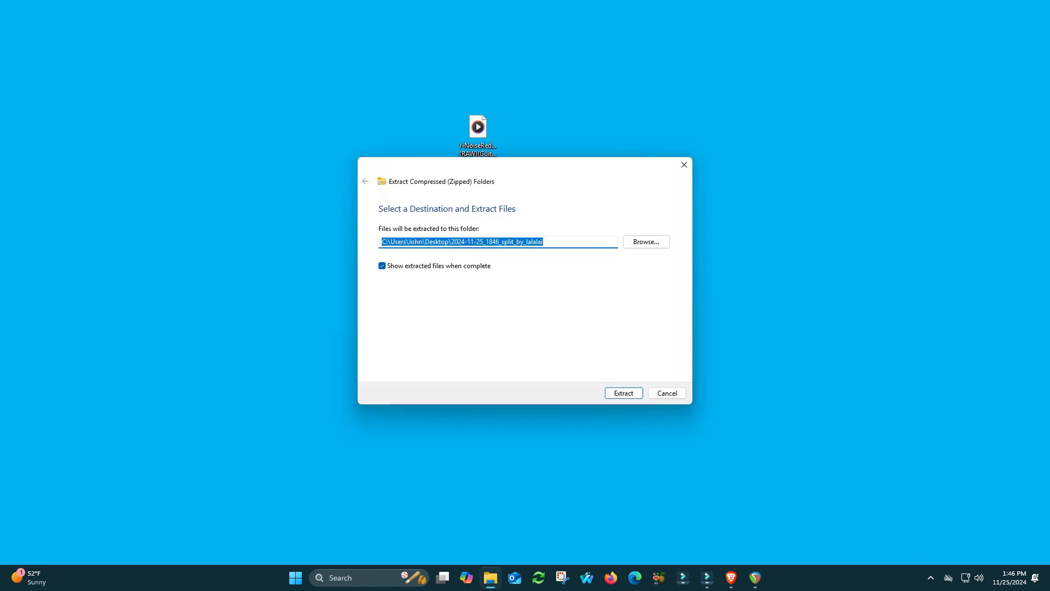
click(624, 393)
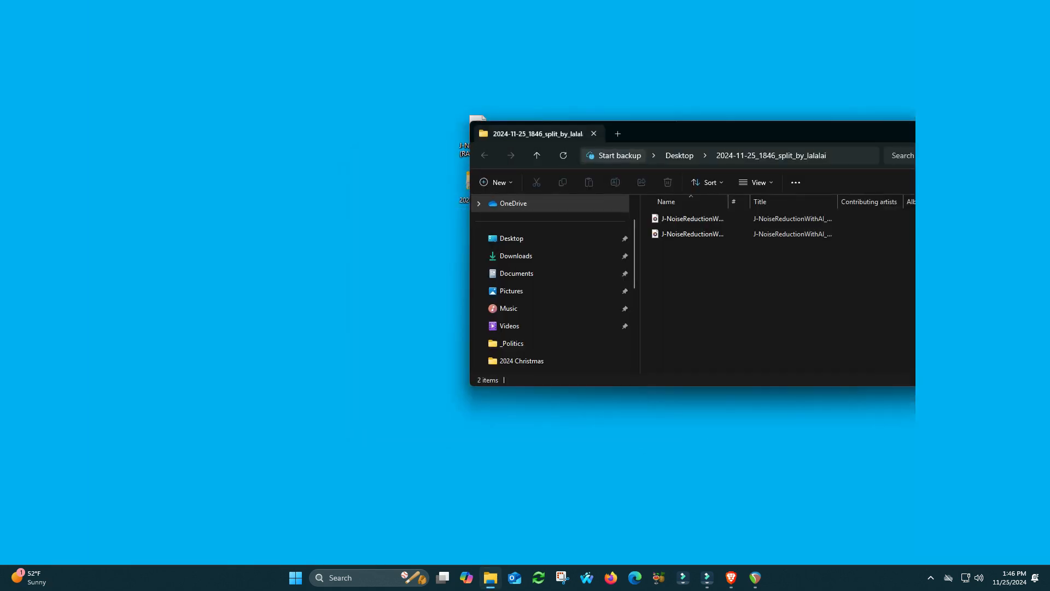
click(594, 134)
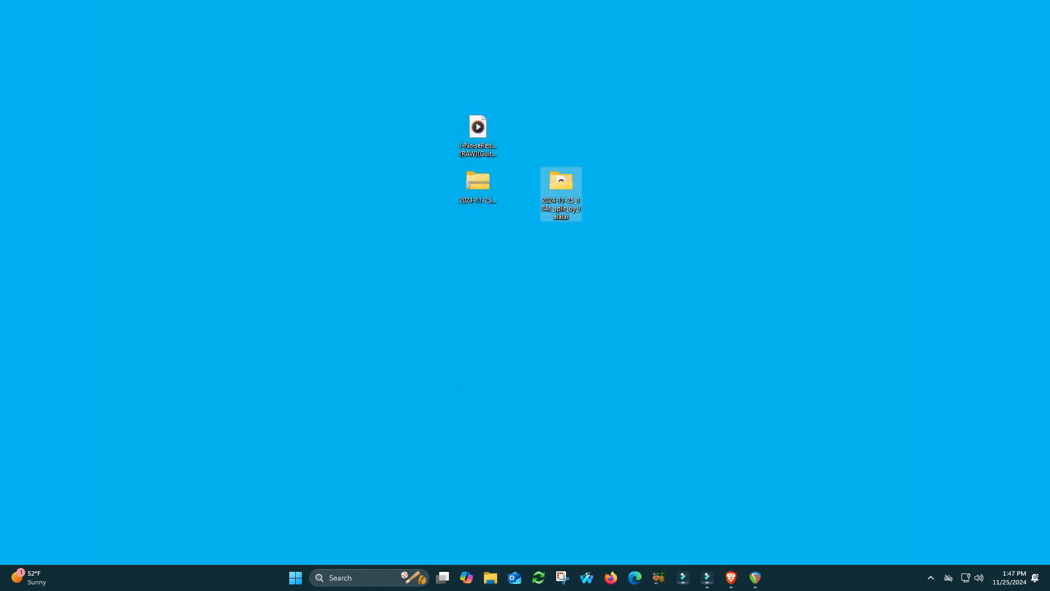
Import the acoustic_guitar_split_by_lalalai file from the extracted folder into REAPER on a new track below track 5.
double_click(561, 186)
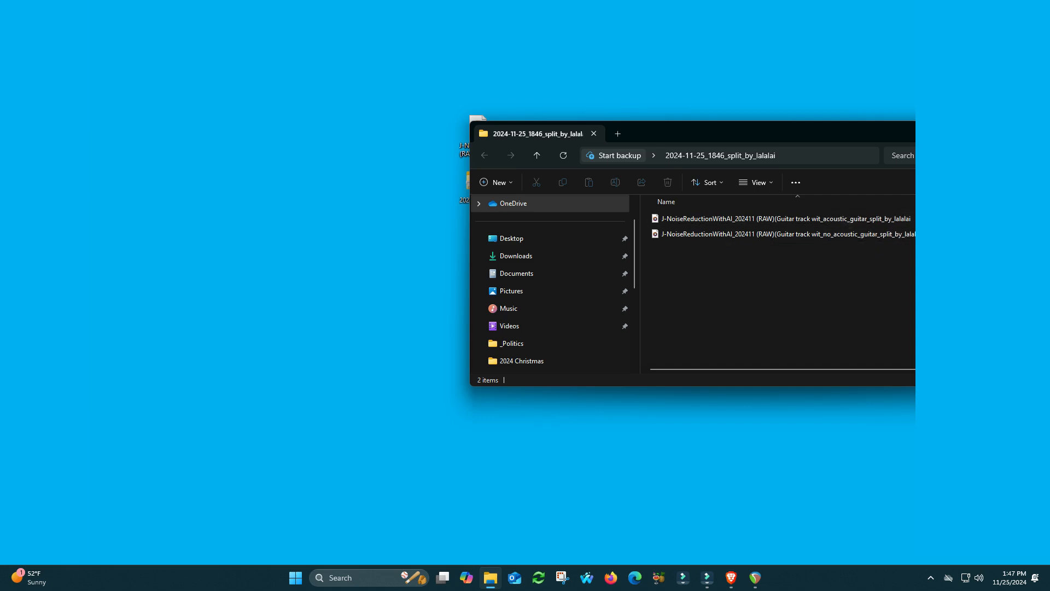
click(755, 577)
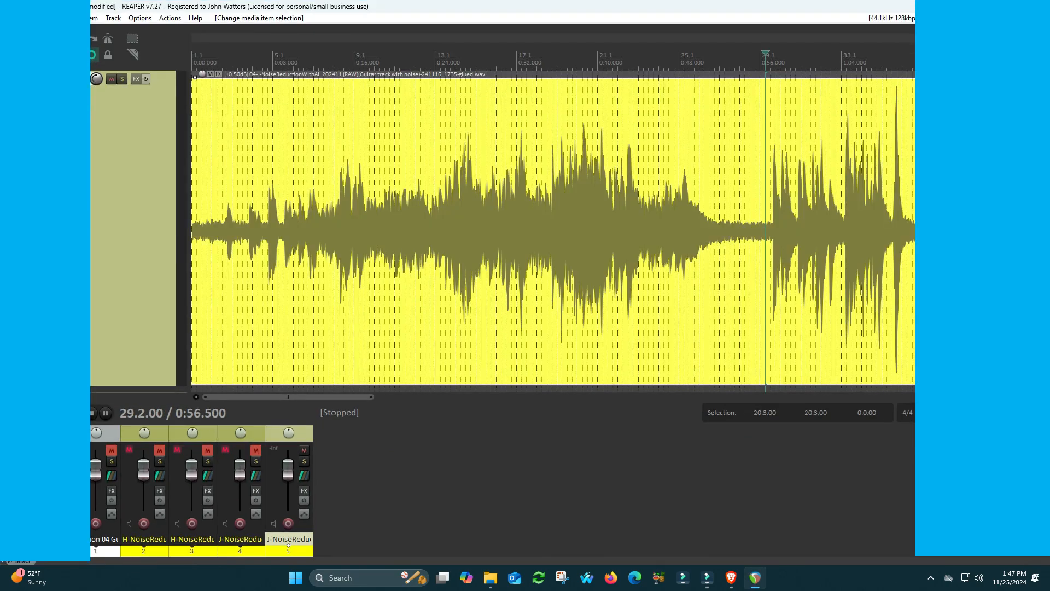
scroll(552, 228, down, 1)
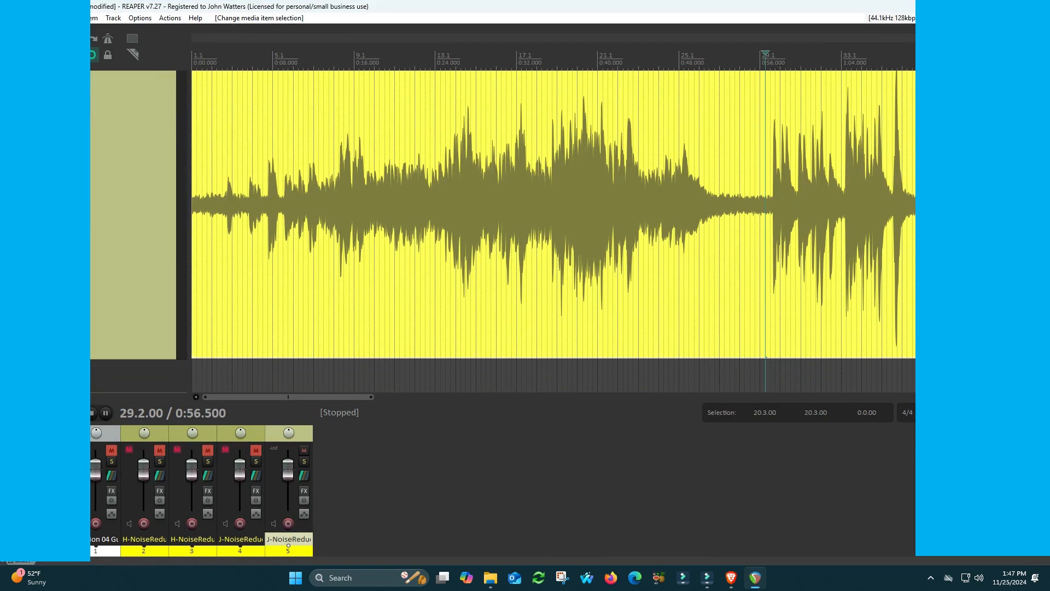
click(1012, 7)
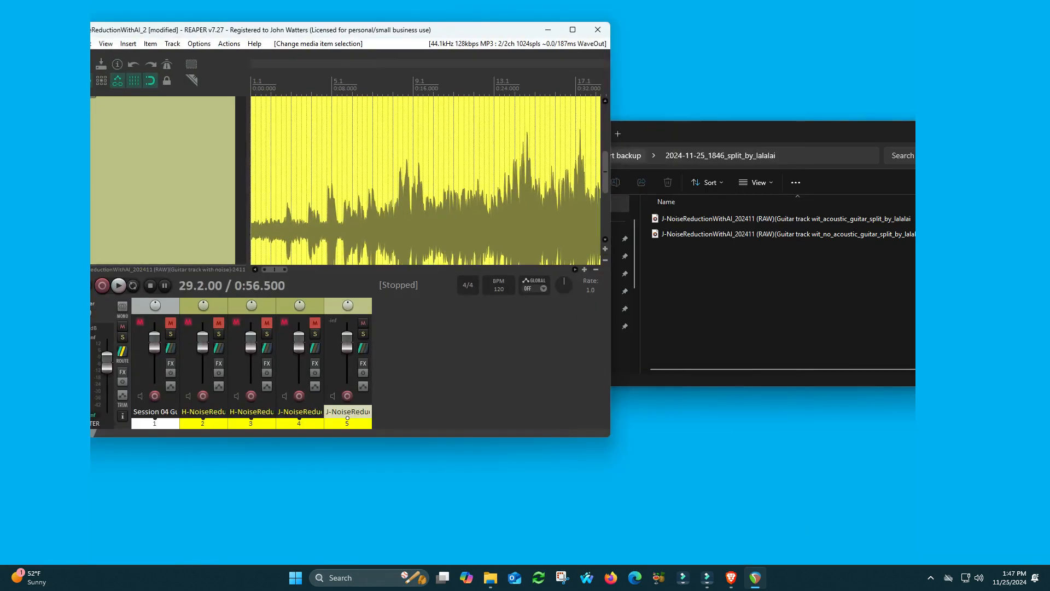
scroll(425, 180, down, 3)
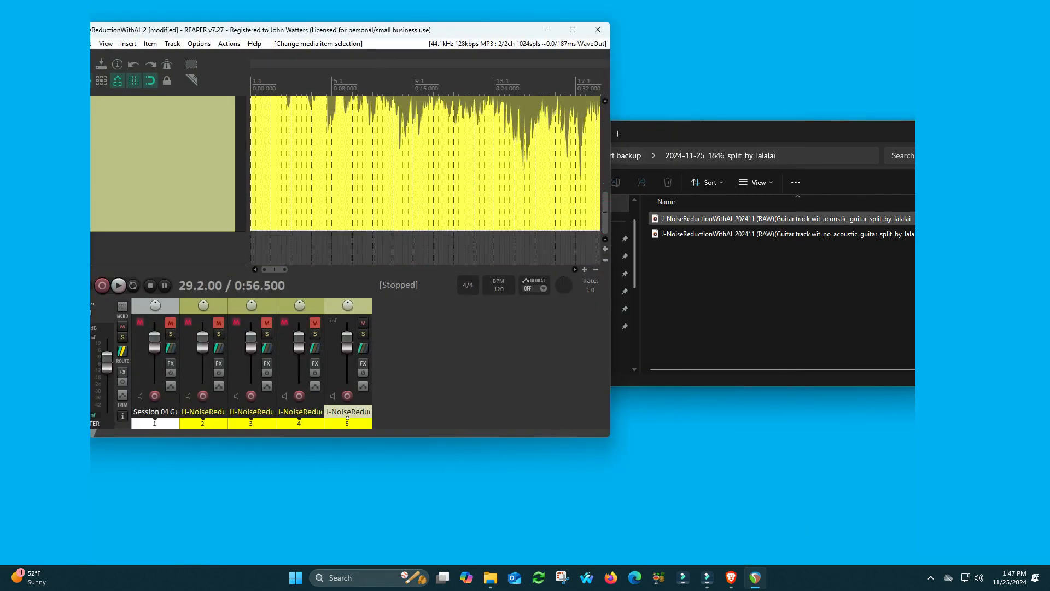
drag(711, 219, 645, 232)
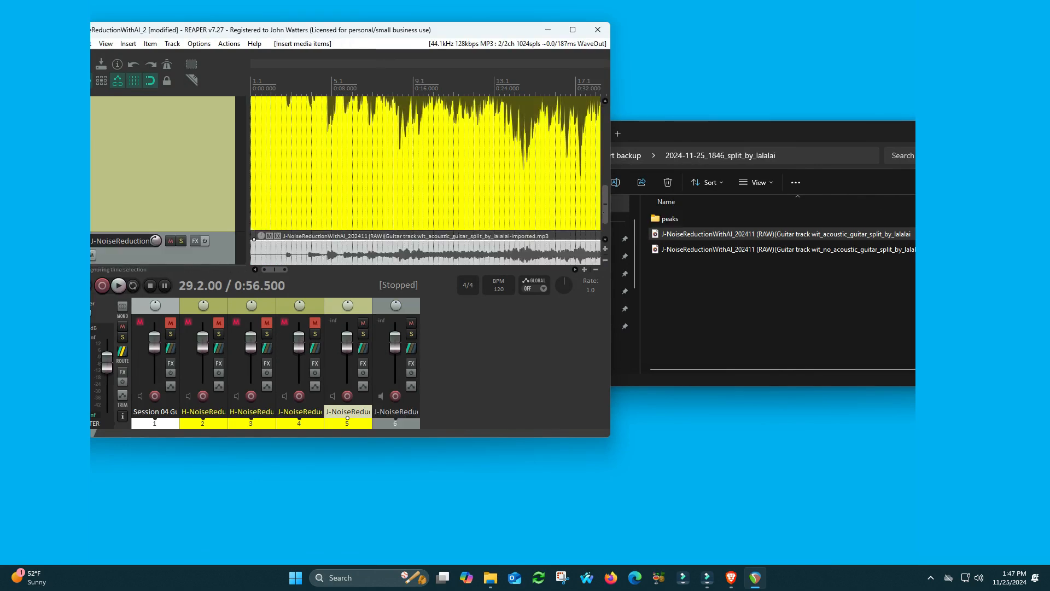
Import the no_acoustic_guitar_split_by_lalalai file onto another new track below the acoustic guitar stem and put away the folder window.
drag(605, 210, 605, 238)
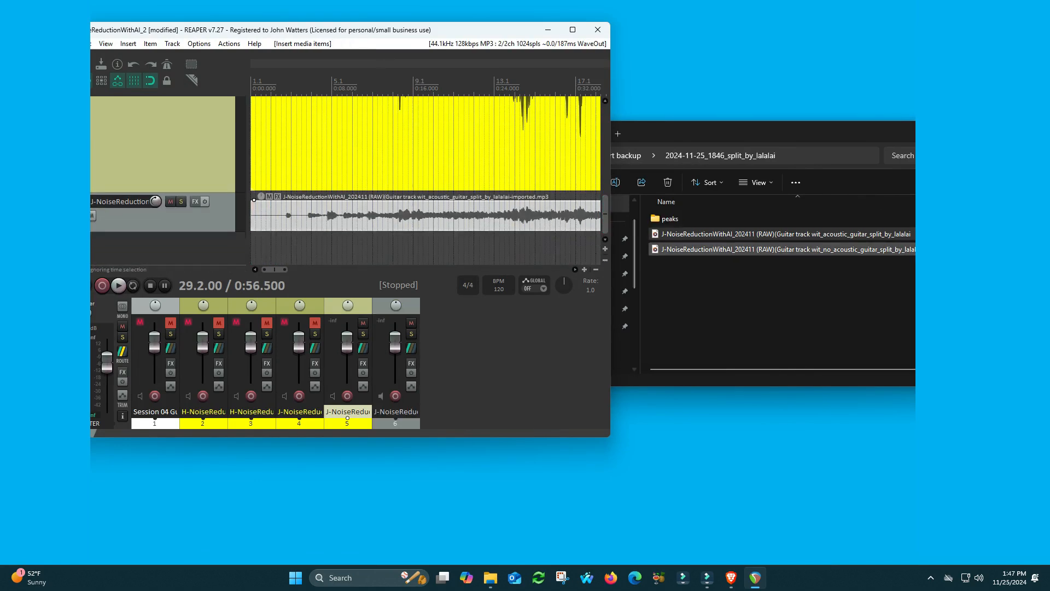
drag(771, 249, 255, 249)
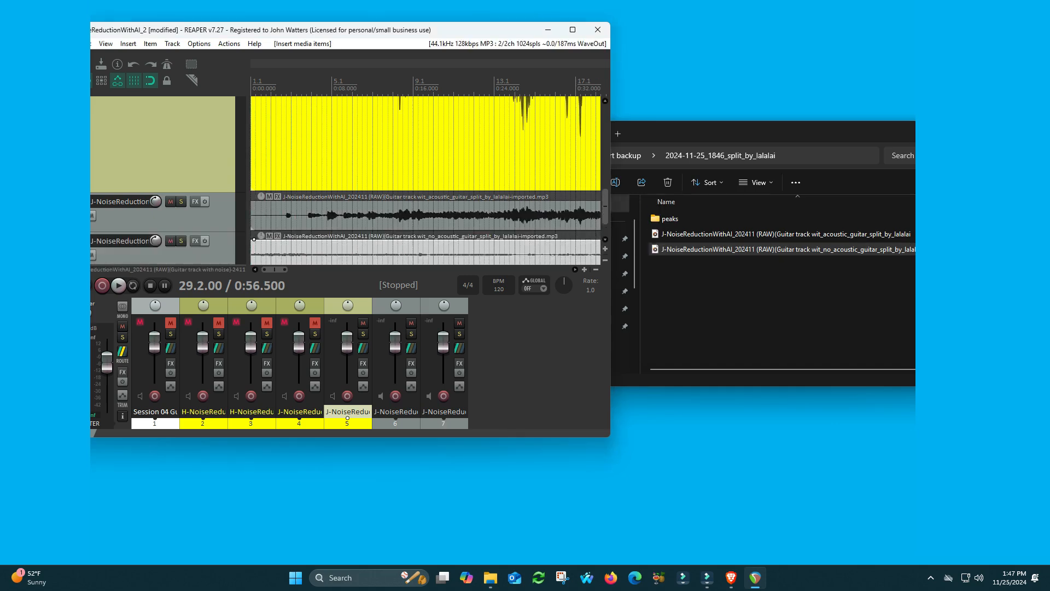
click(991, 131)
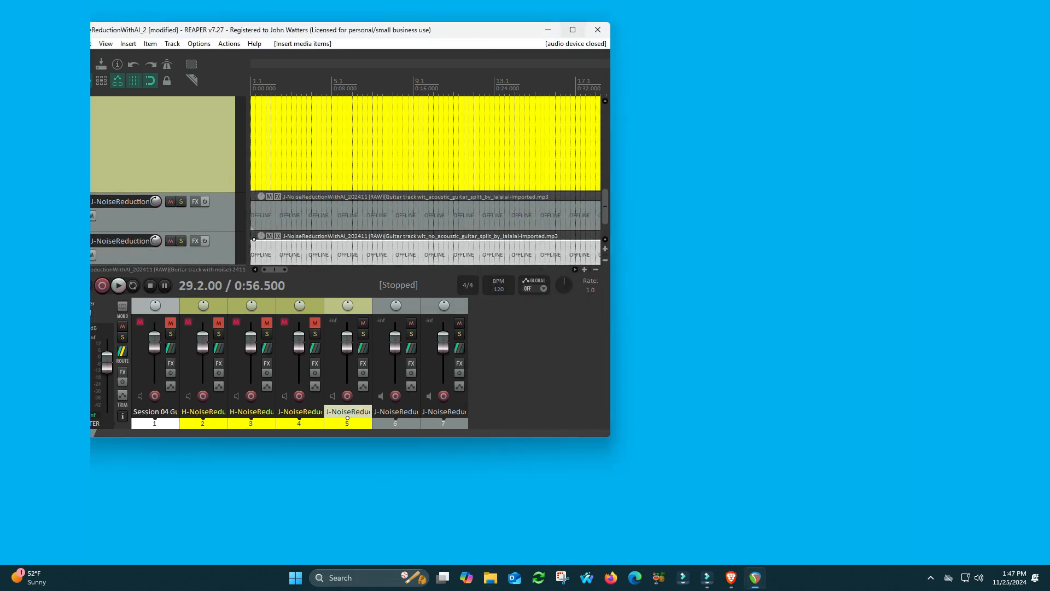
Maximize the REAPER window and mute the original noisy guitar track 5 and the no-acoustic-guitar track 7.
click(572, 30)
drag(1045, 284, 1044, 211)
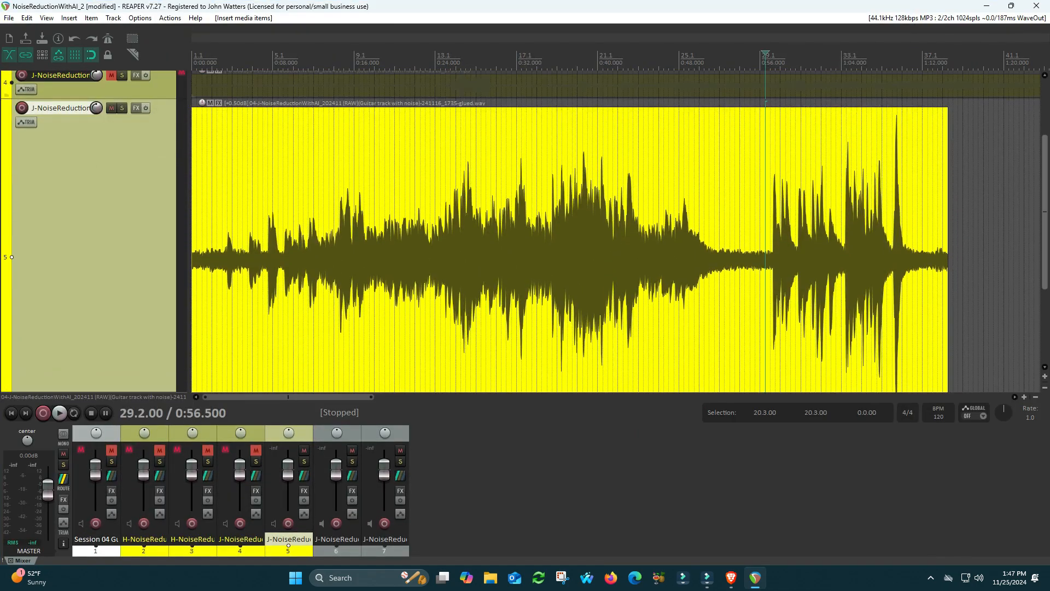
click(111, 108)
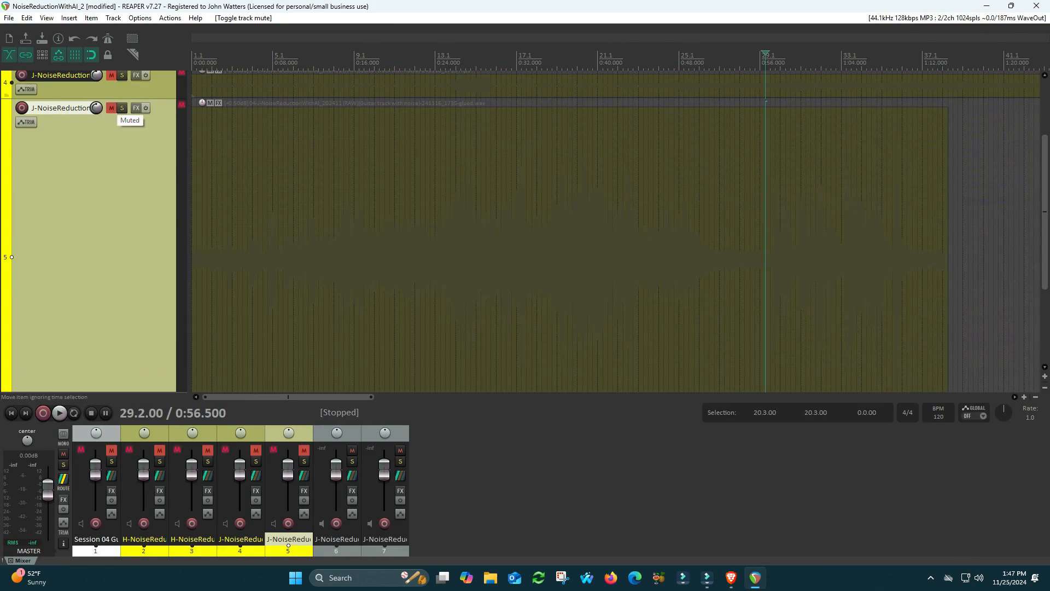
scroll(195, 321, down, 4)
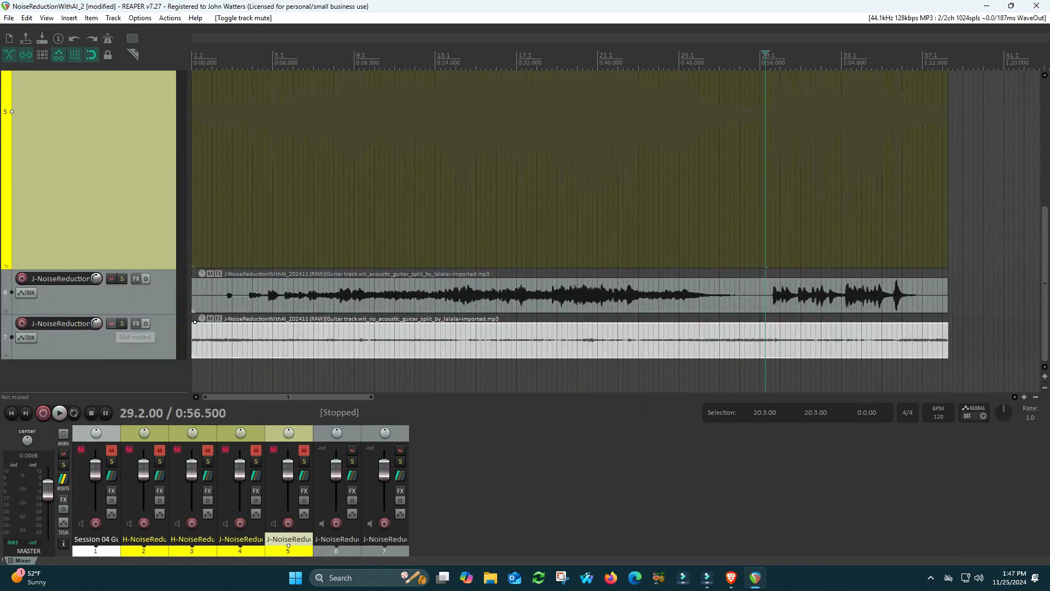
click(111, 323)
Play the acoustic guitar stem on track 6 from the project start and from the 29.2.00 position, stopping playback after each passage.
click(11, 413)
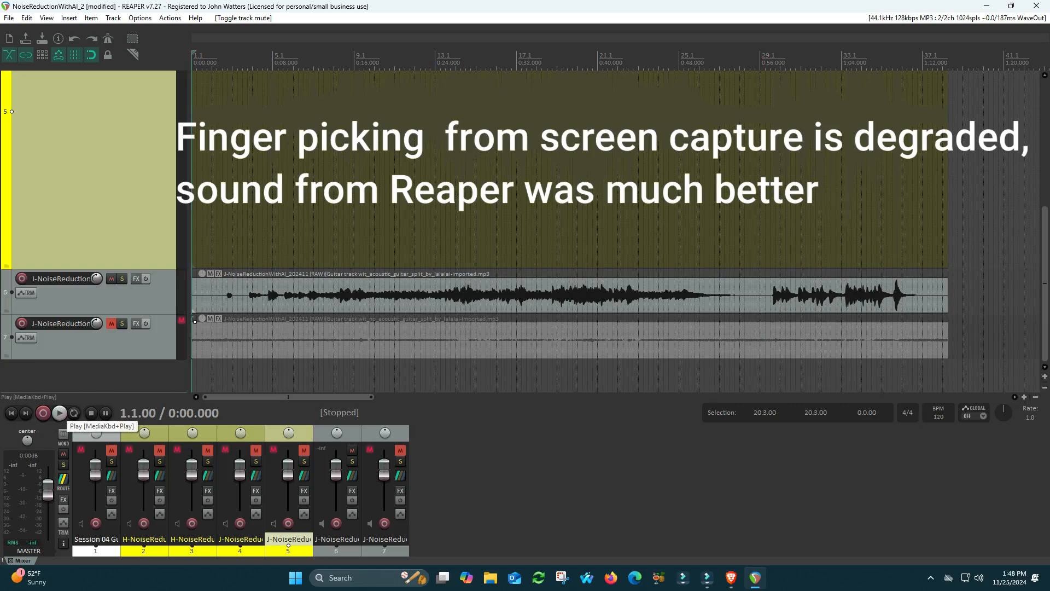
click(59, 413)
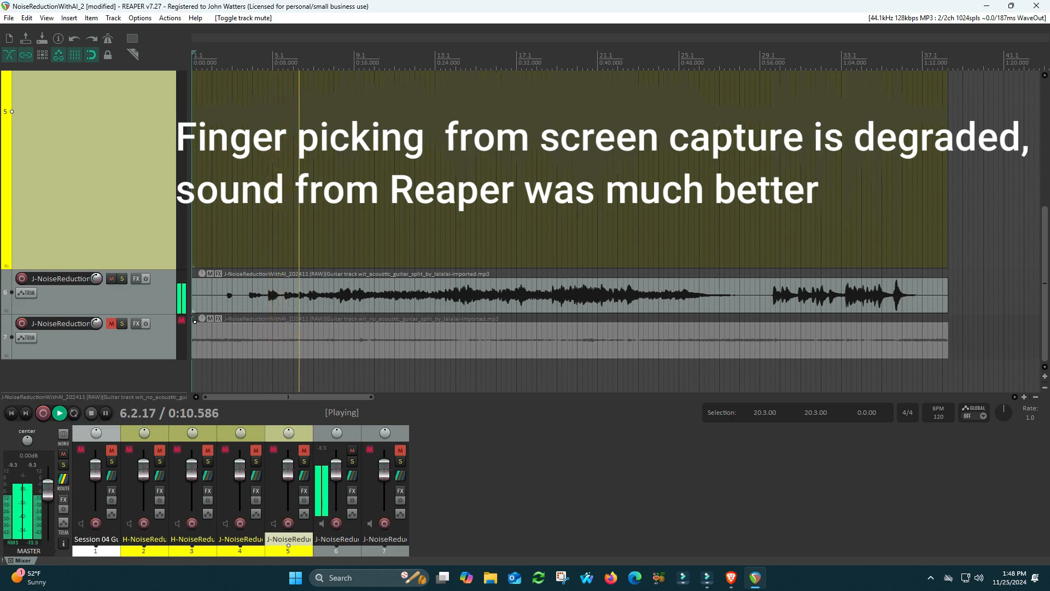
click(93, 414)
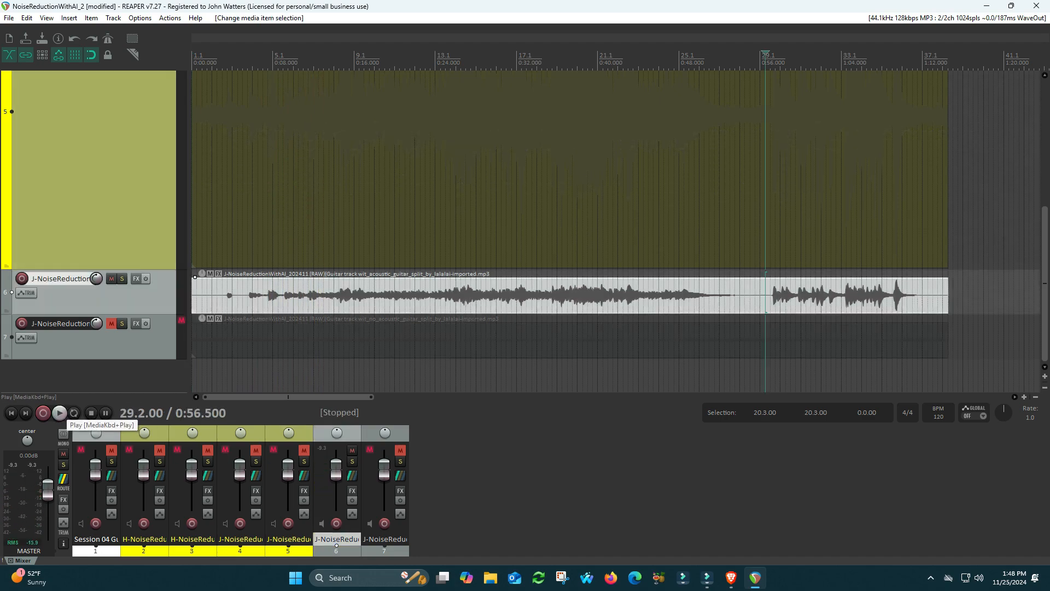
click(59, 413)
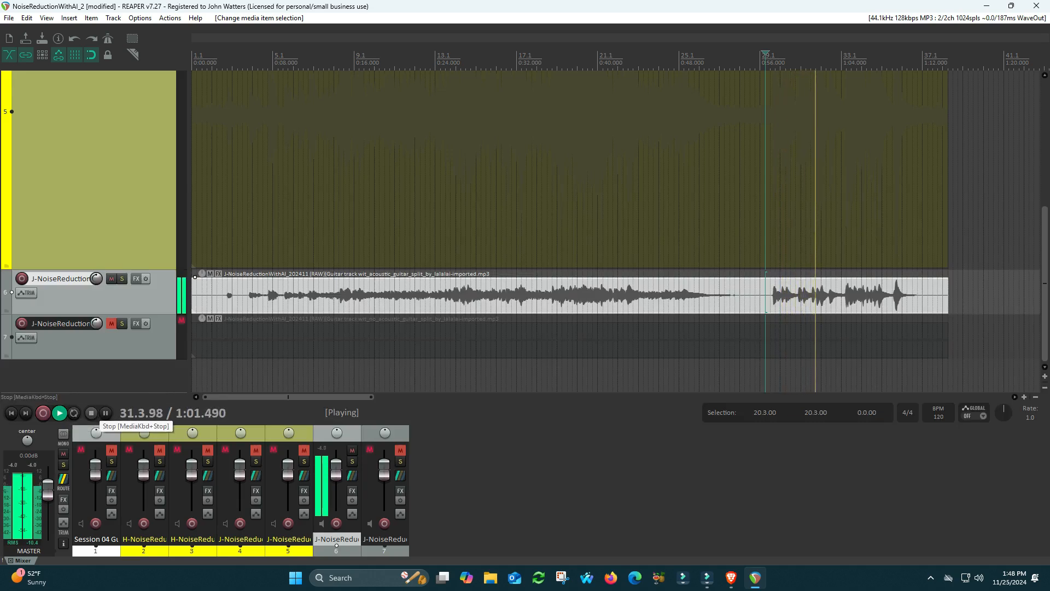
click(92, 413)
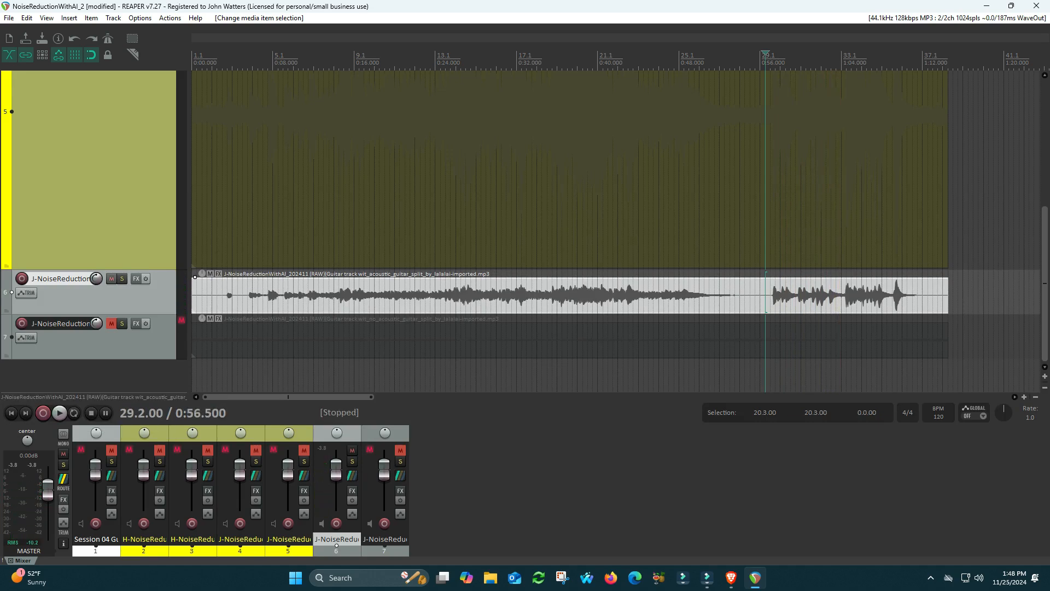
Mute track 6 and audition the unmuted no-acoustic-guitar stem on track 7 from the project start, muting track 7 again after stopping.
click(111, 278)
click(112, 324)
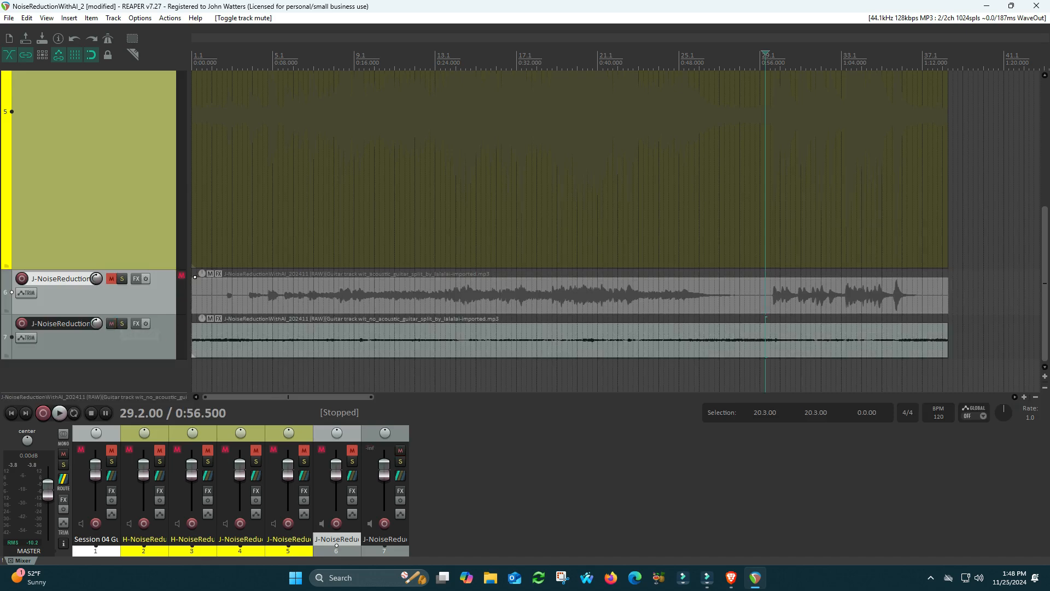
click(11, 412)
click(59, 413)
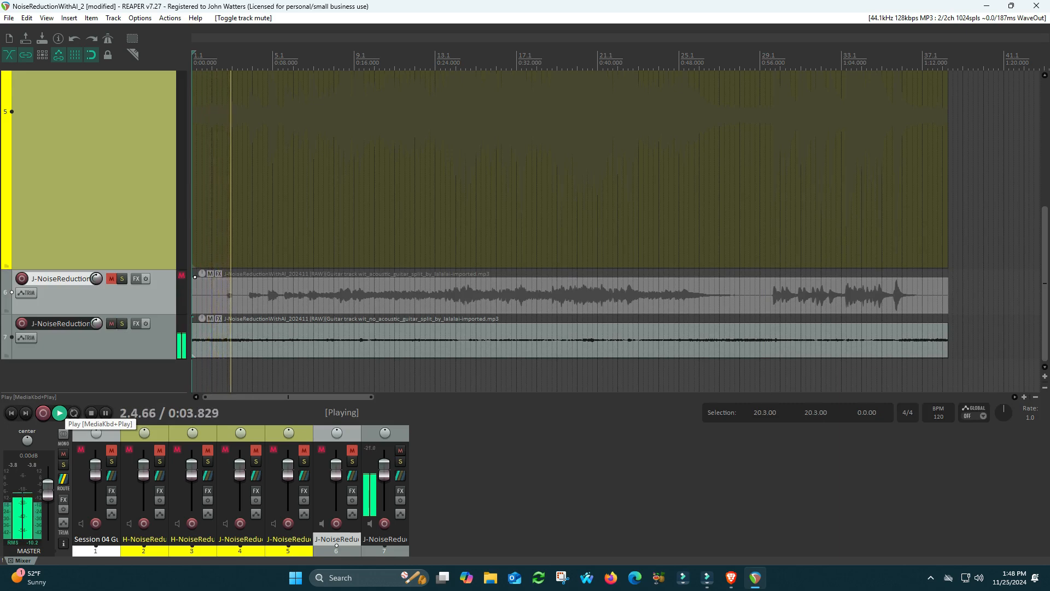
click(91, 413)
click(111, 323)
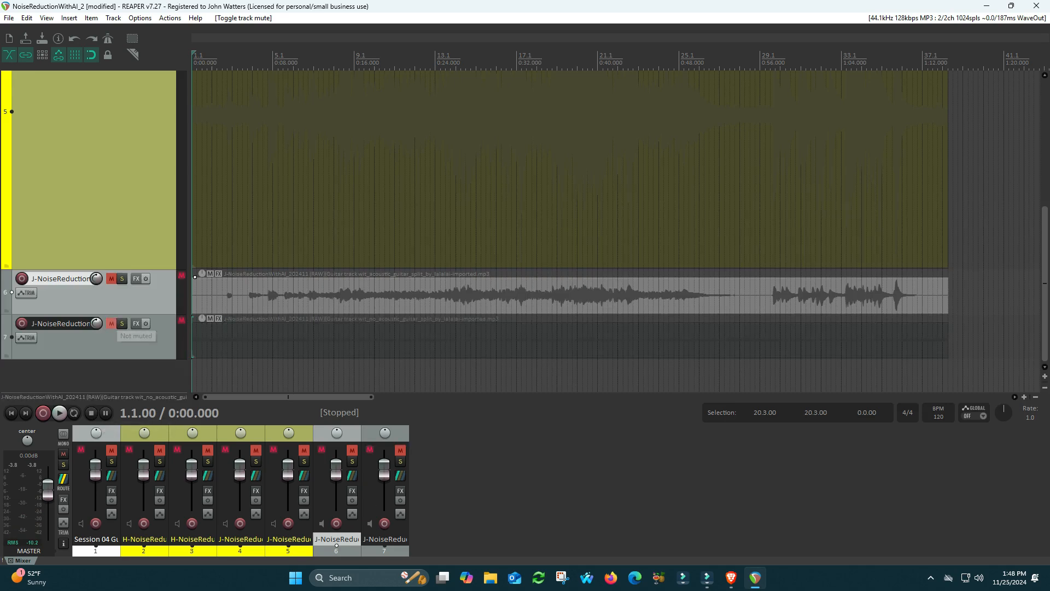